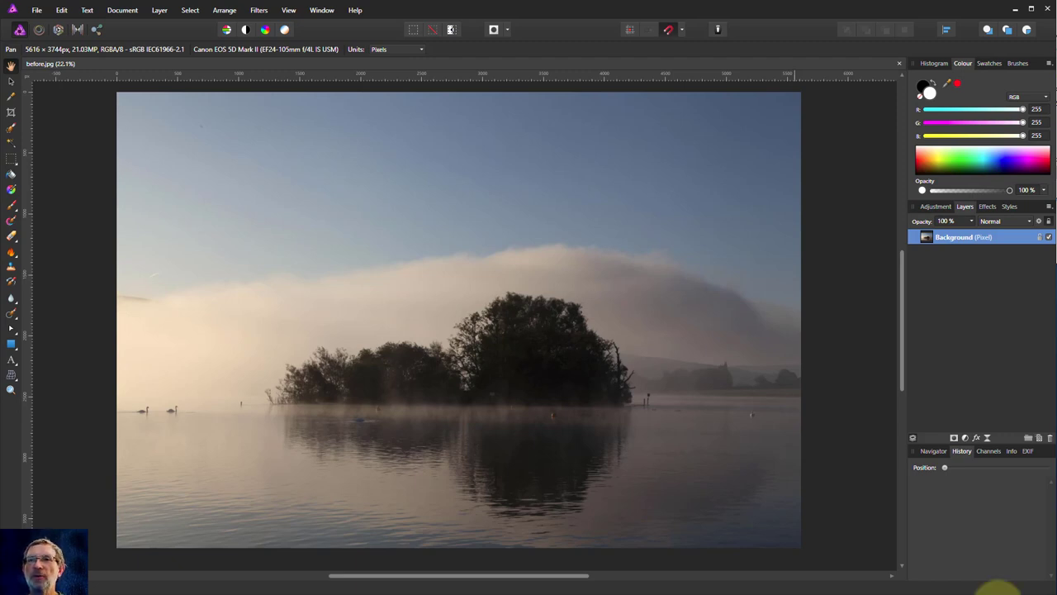
Add a Curves adjustment to the lake photo and move its dialog beside the Layers panel
left_click(964, 438)
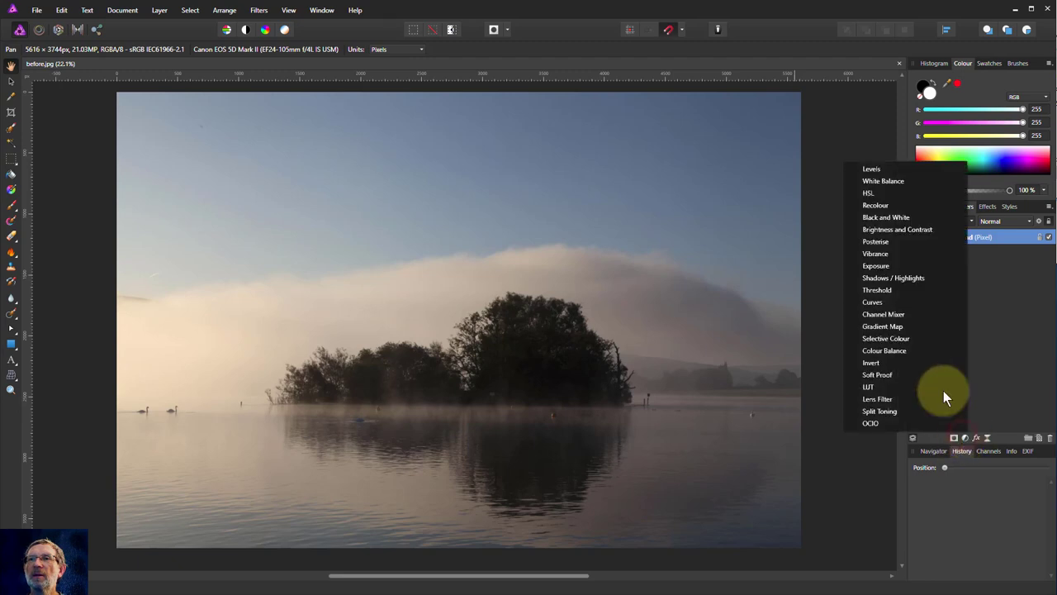
left_click(871, 302)
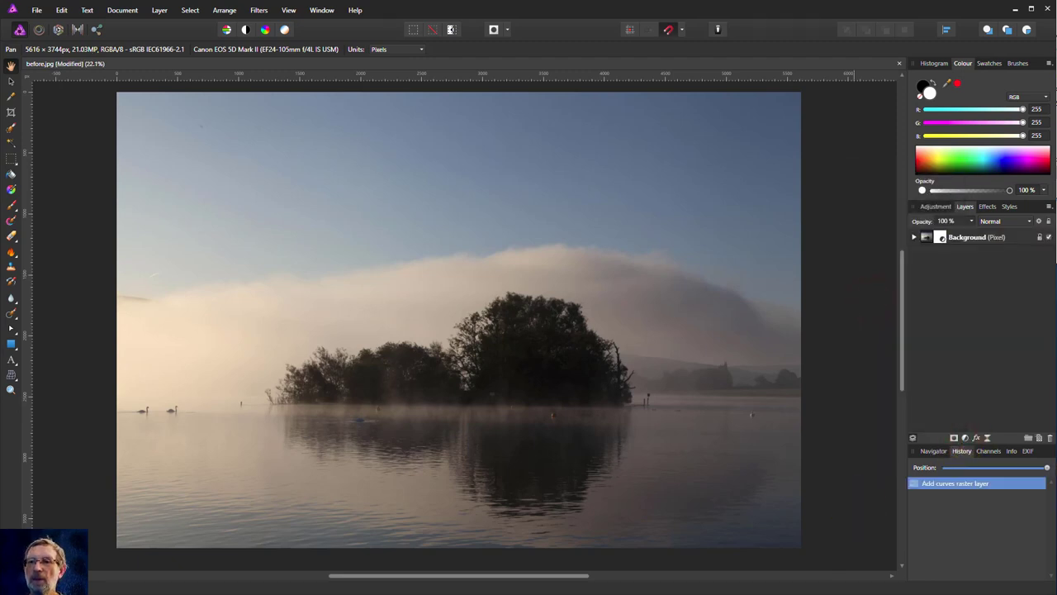
left_click_drag(903, 407, 952, 256)
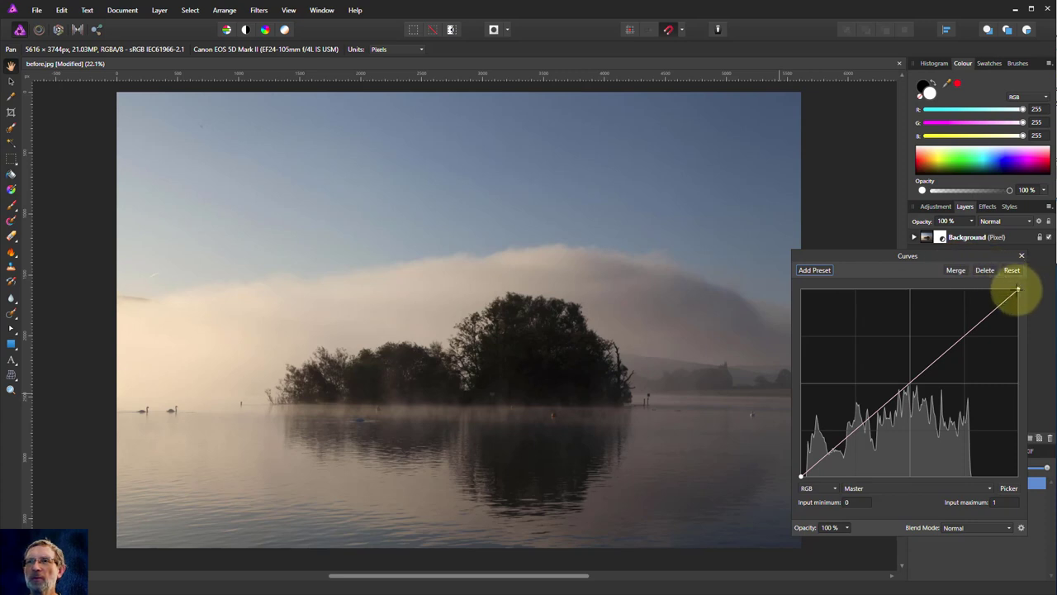
Set the Curves dialog to the Red channel, keeping the RGB colour space
left_click(988, 488)
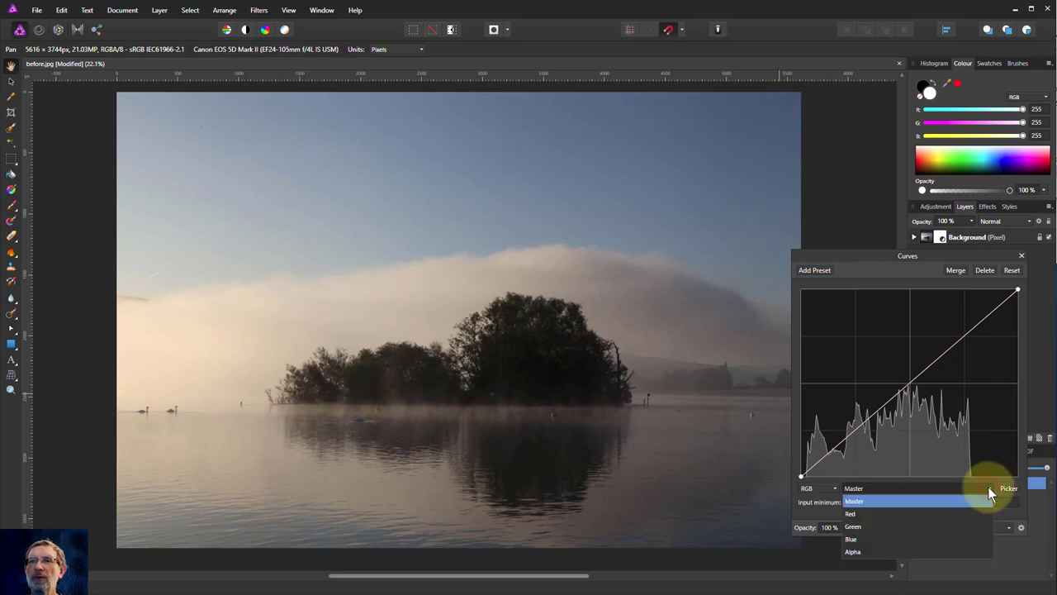
left_click(851, 513)
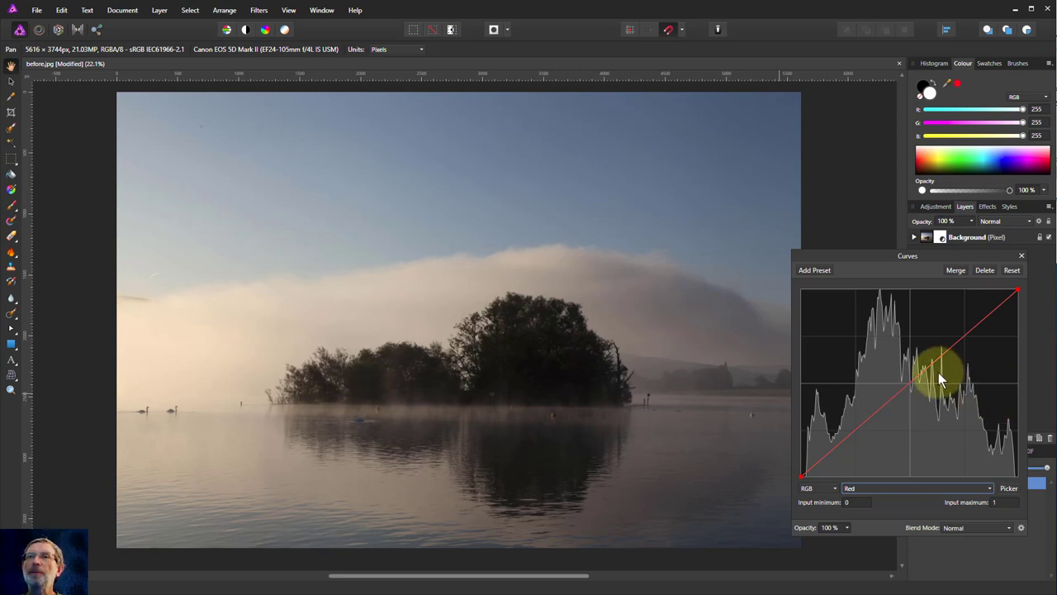
left_click(984, 487)
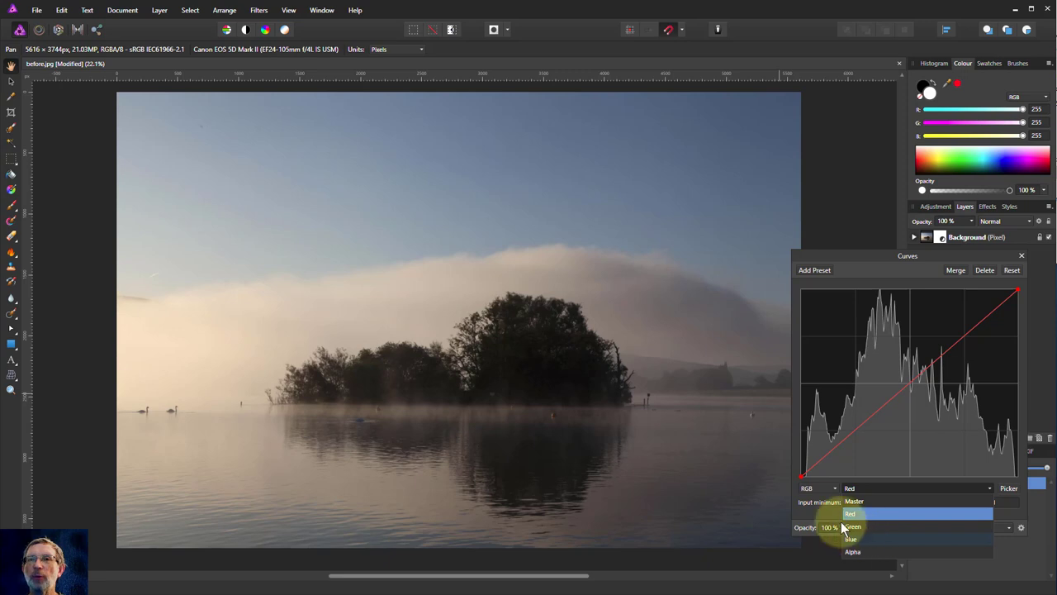
left_click(814, 488)
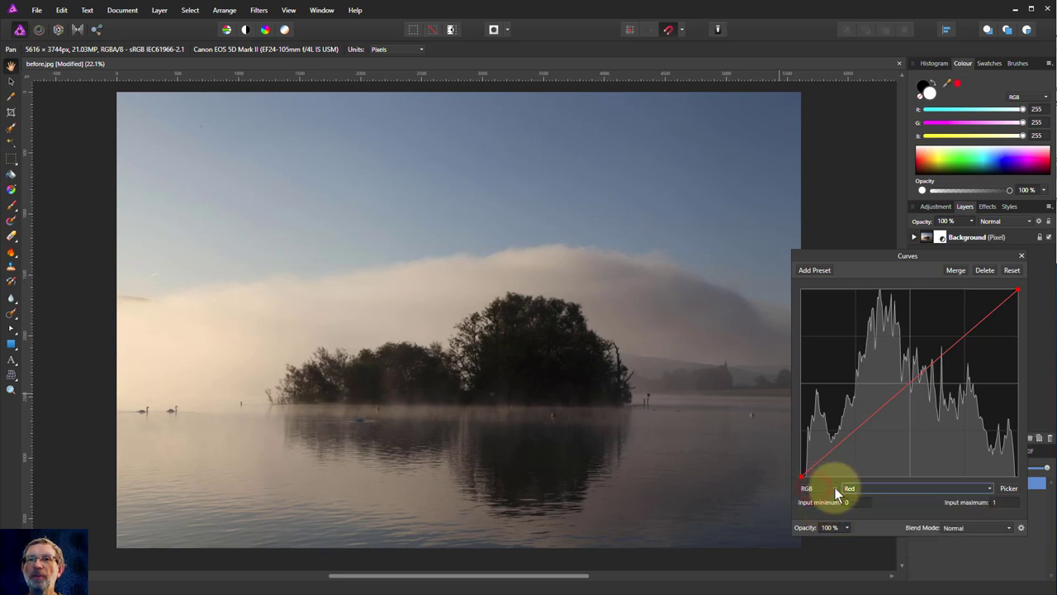
left_click(834, 487)
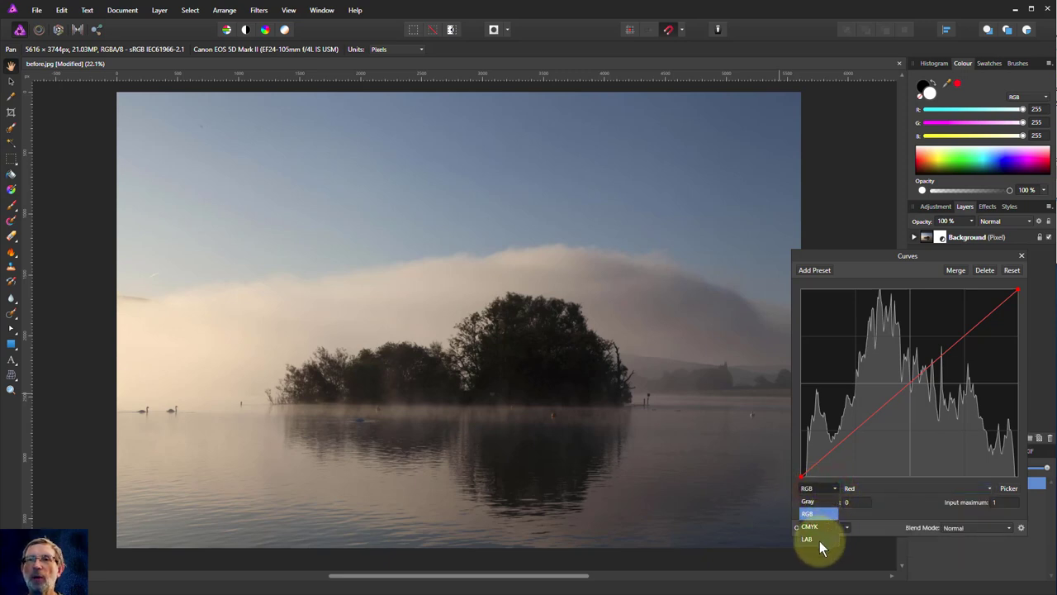
left_click(831, 490)
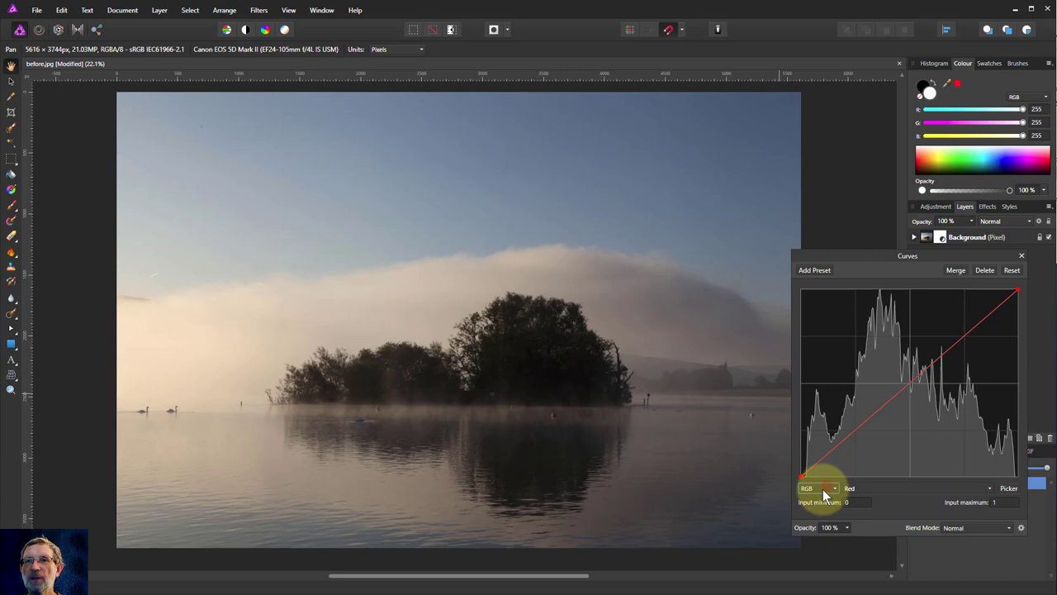
left_click(990, 490)
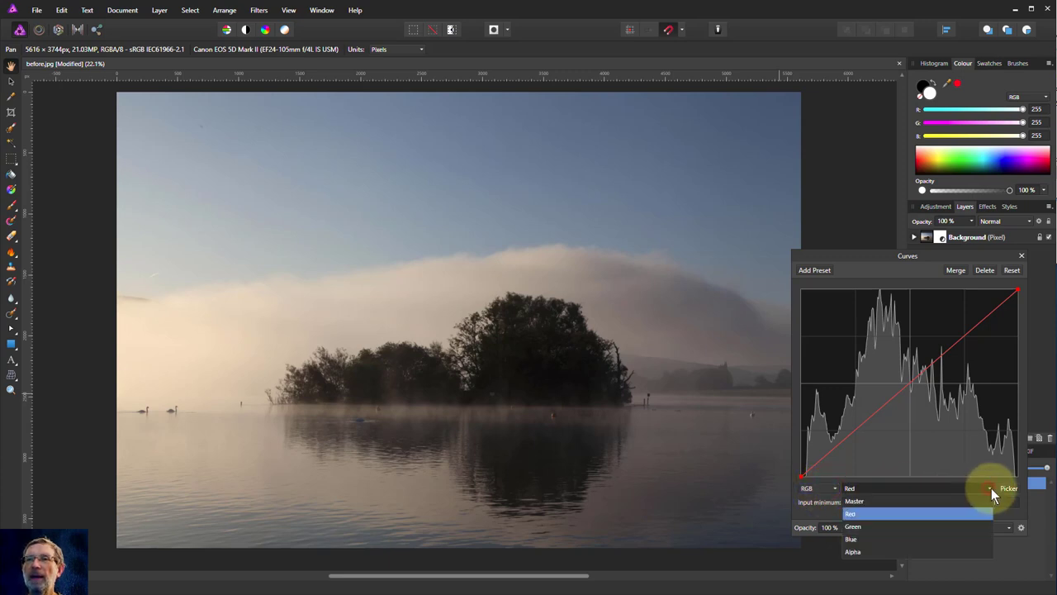
Add a midtone point to the Red curve and drag it below the diagonal for cooler tones
left_click(856, 513)
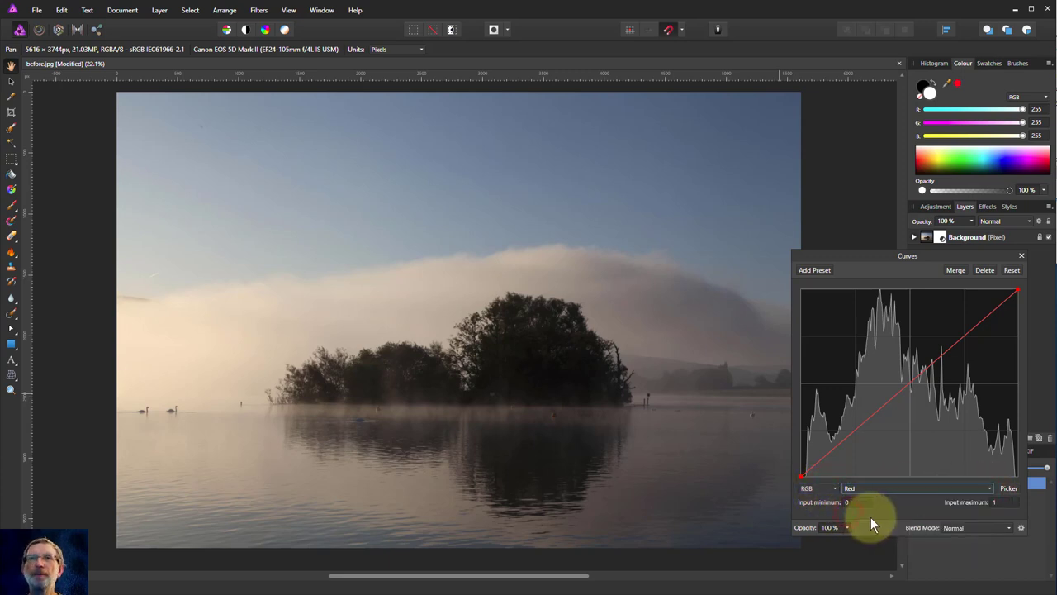
left_click(902, 386)
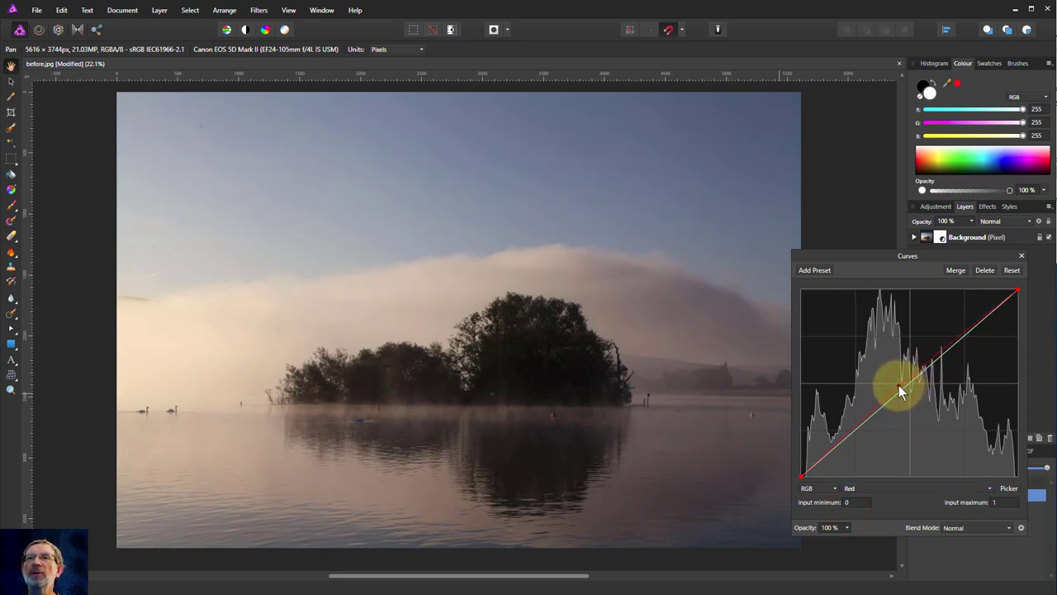
left_click_drag(900, 386, 795, 336)
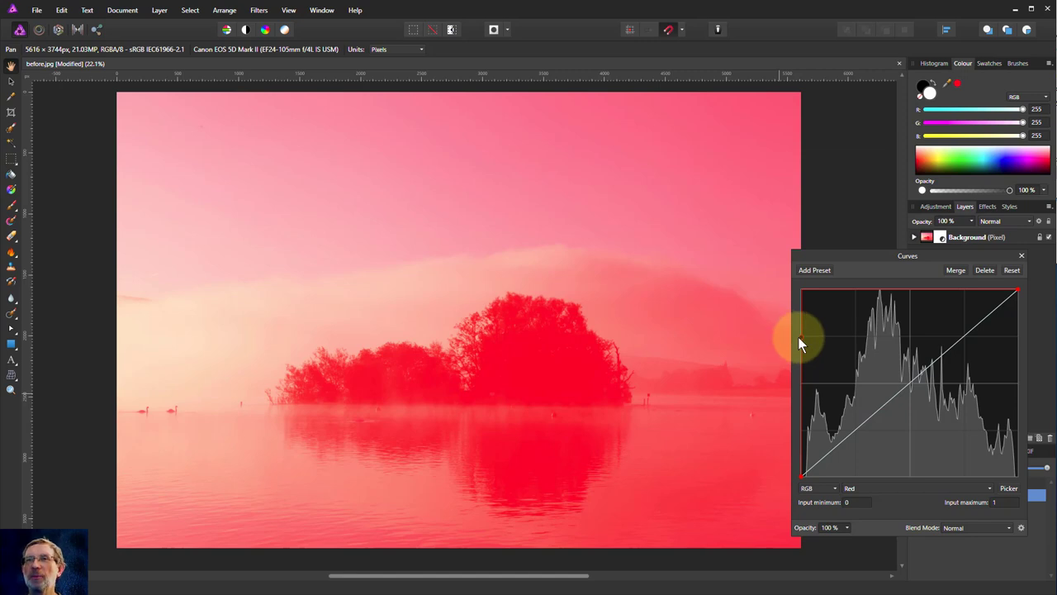
left_click_drag(798, 336, 899, 393)
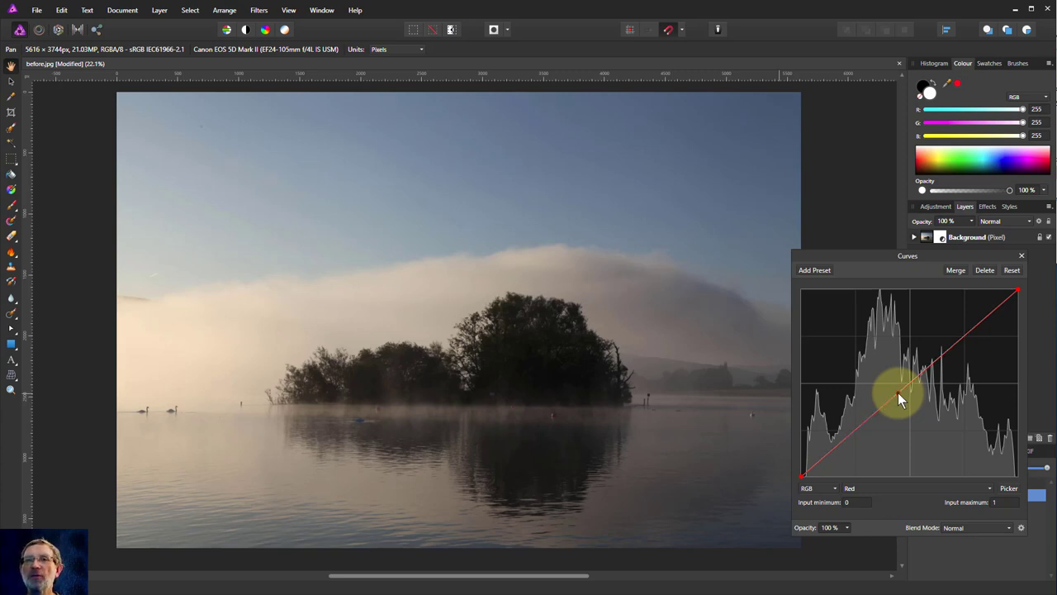
left_click_drag(898, 393, 899, 419)
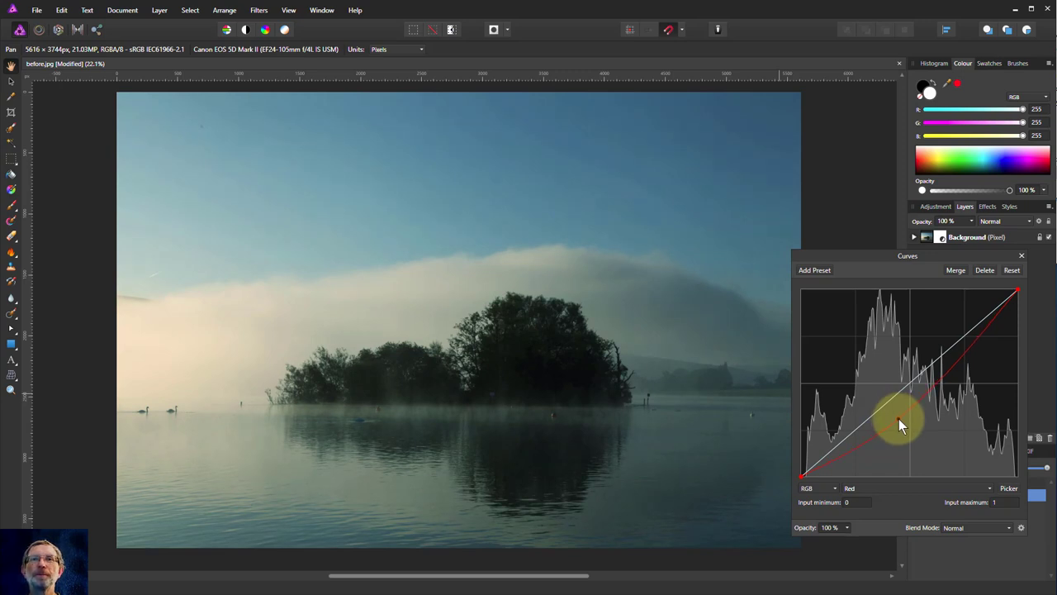
Switch to the Green channel and lift its curve slightly above the diagonal with several points
left_click(926, 488)
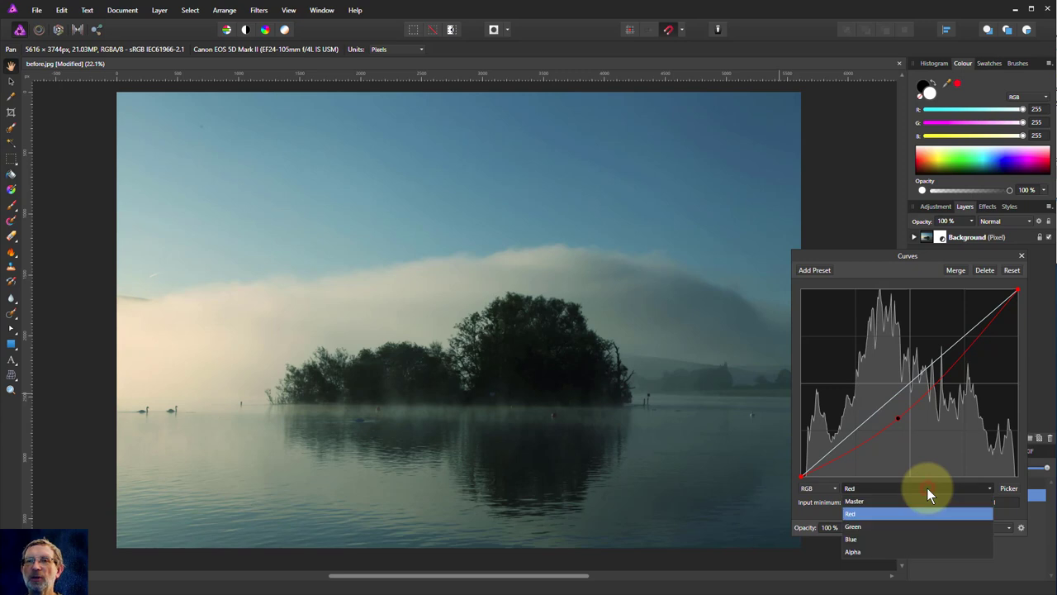
left_click(866, 528)
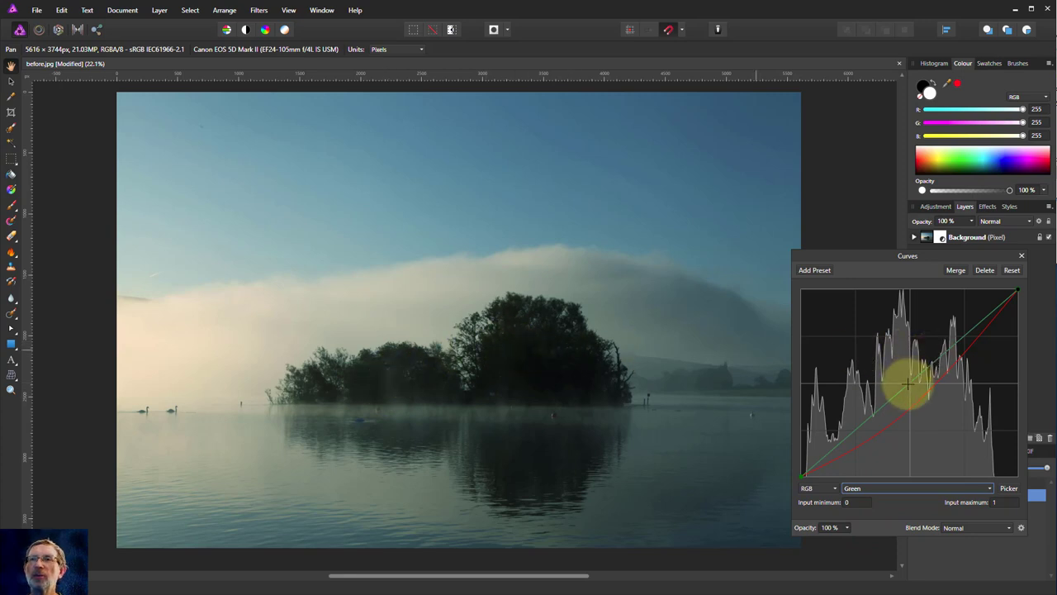
left_click_drag(908, 382, 939, 345)
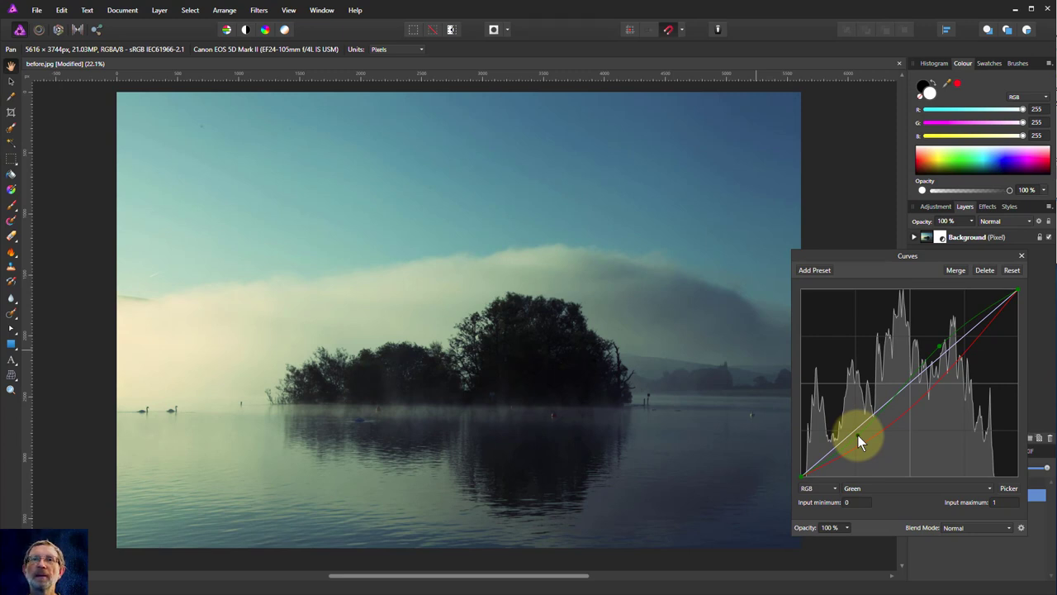
left_click_drag(857, 435, 850, 424)
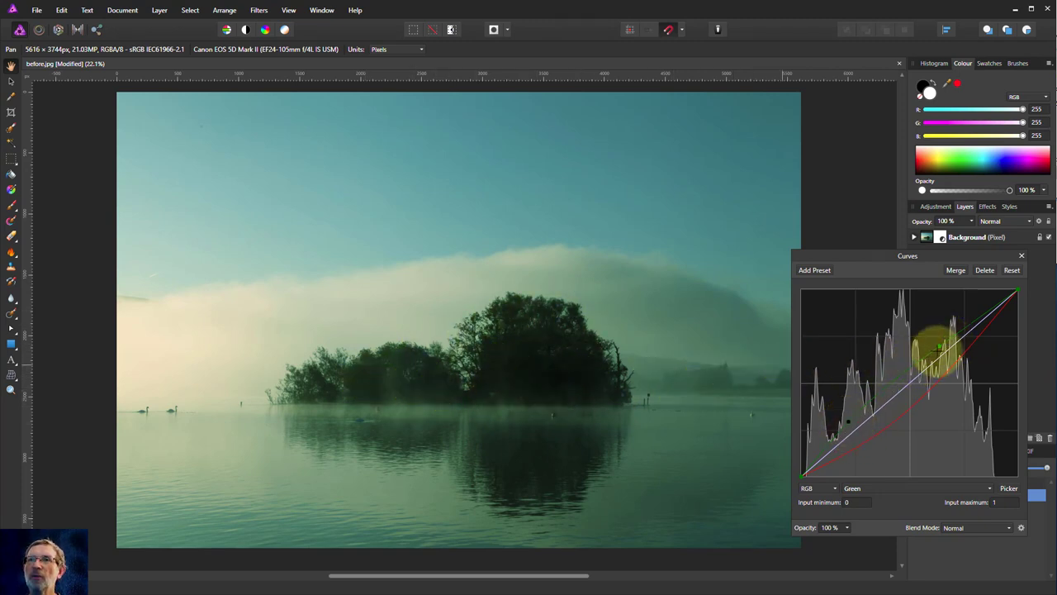
left_click_drag(943, 344, 939, 358)
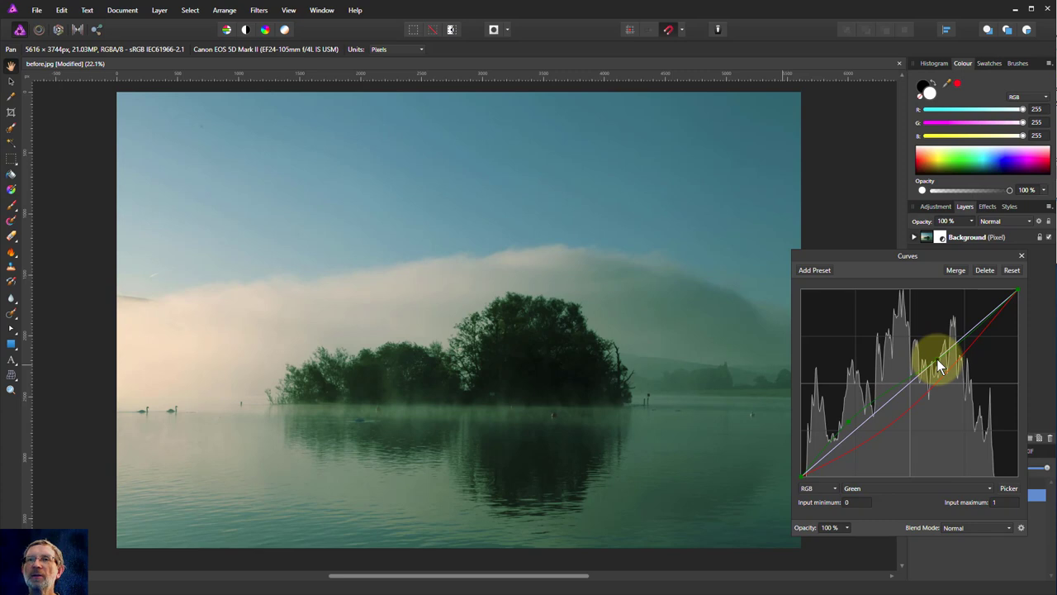
left_click_drag(938, 367, 912, 380)
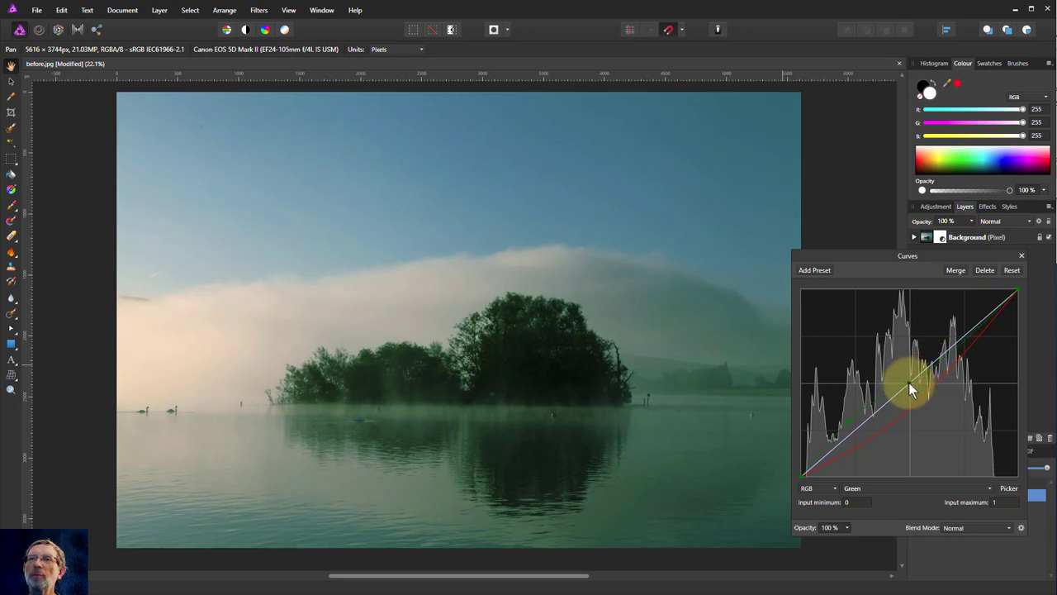
left_click(946, 350)
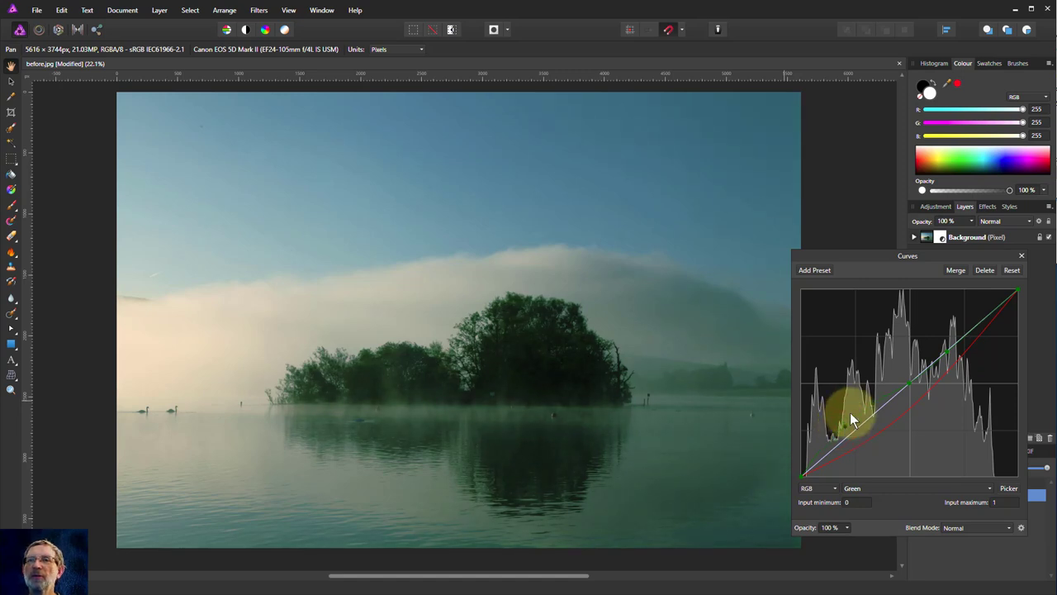
Switch to the Blue channel and bow its curve upward for a distinctly bluer photo
left_click(921, 487)
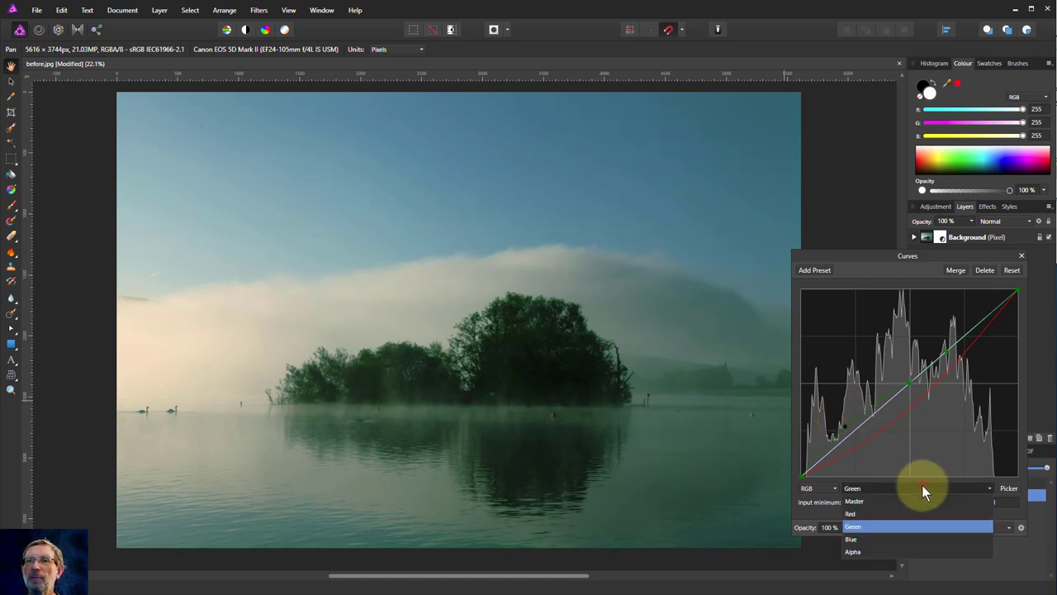
left_click(855, 539)
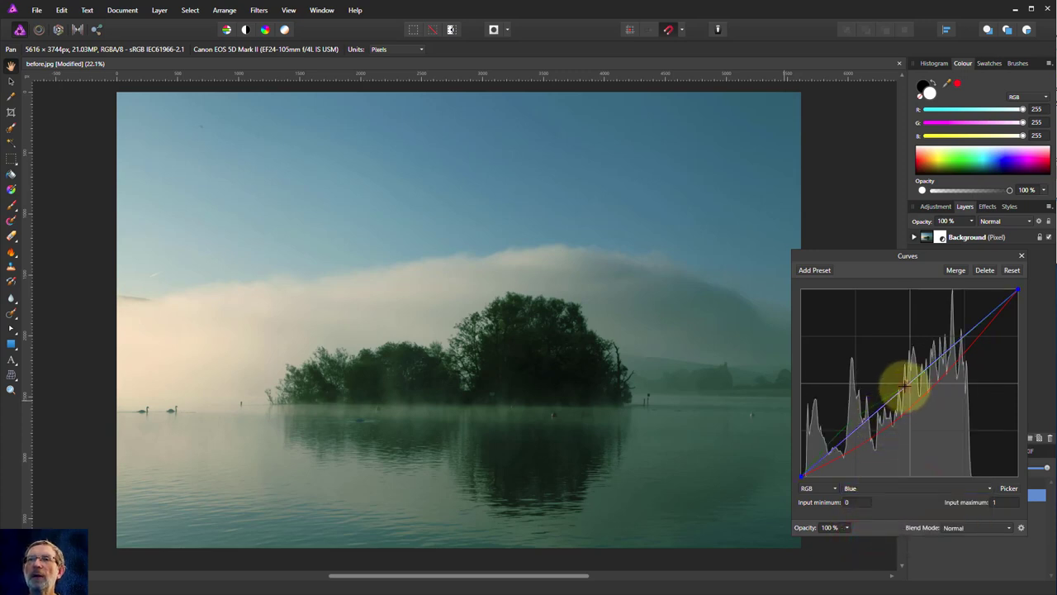
mouse_move(905, 384)
left_mouse_down()
mouse_move(877, 367)
mouse_move(1011, 467)
mouse_move(891, 385)
left_mouse_up()
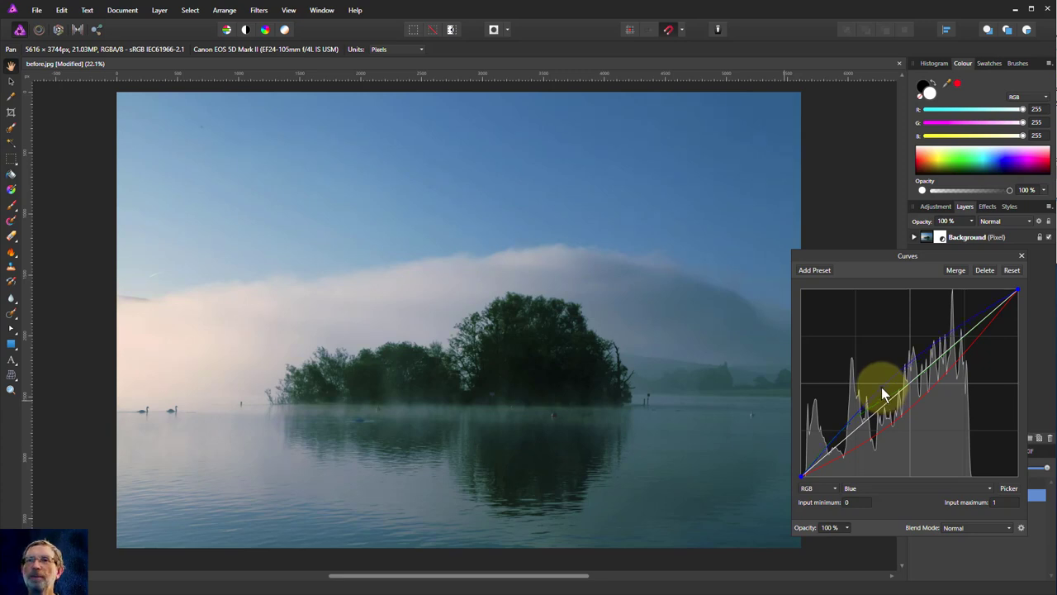
left_click(882, 388)
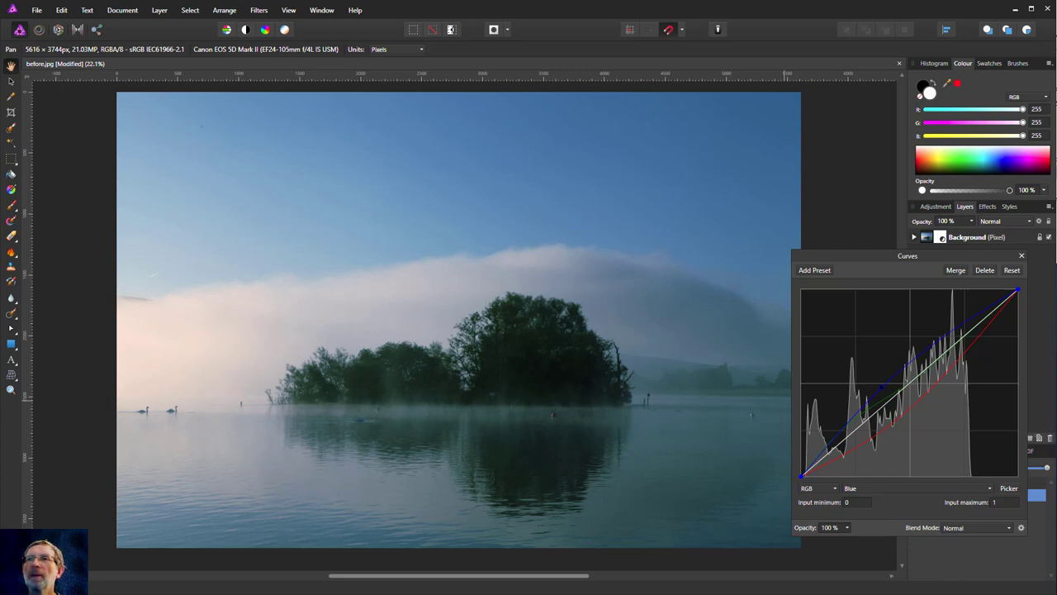
left_click(1047, 238)
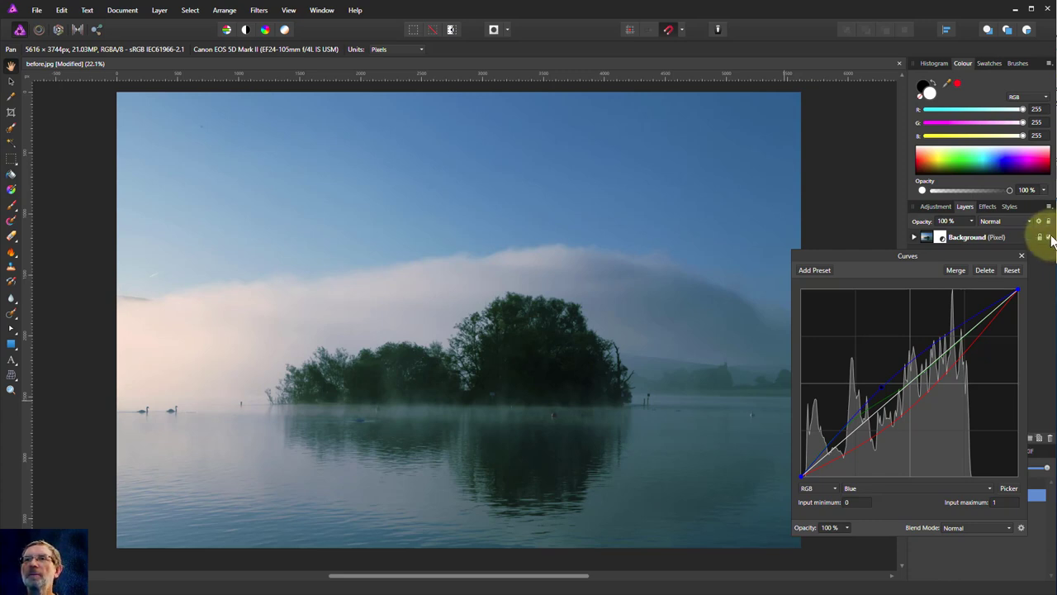
Expand the Background layer and toggle the Curves Adjustment off and on to compare
left_click(914, 237)
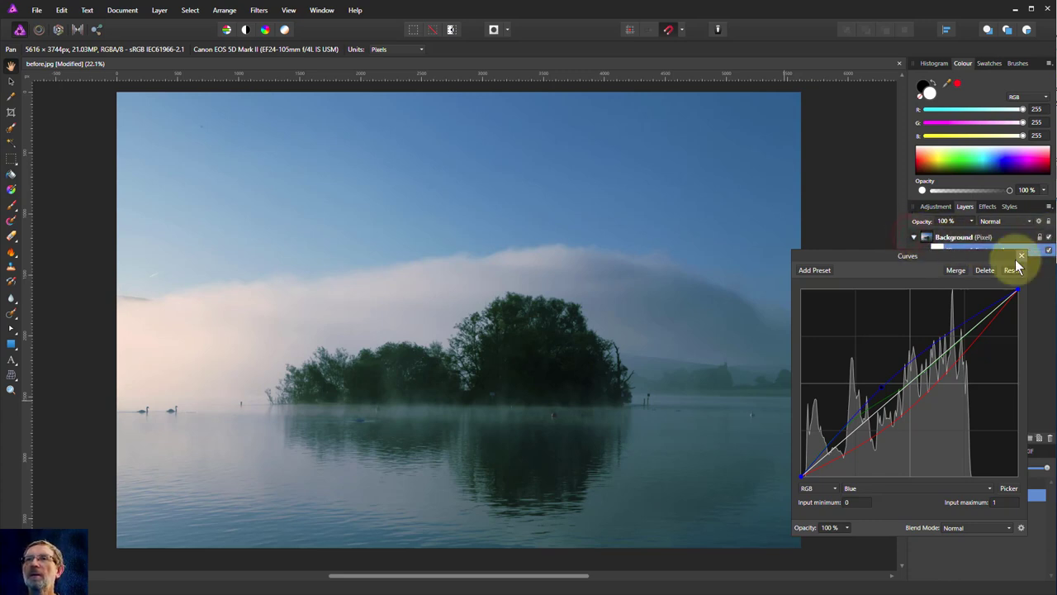
left_click_drag(986, 266, 1001, 272)
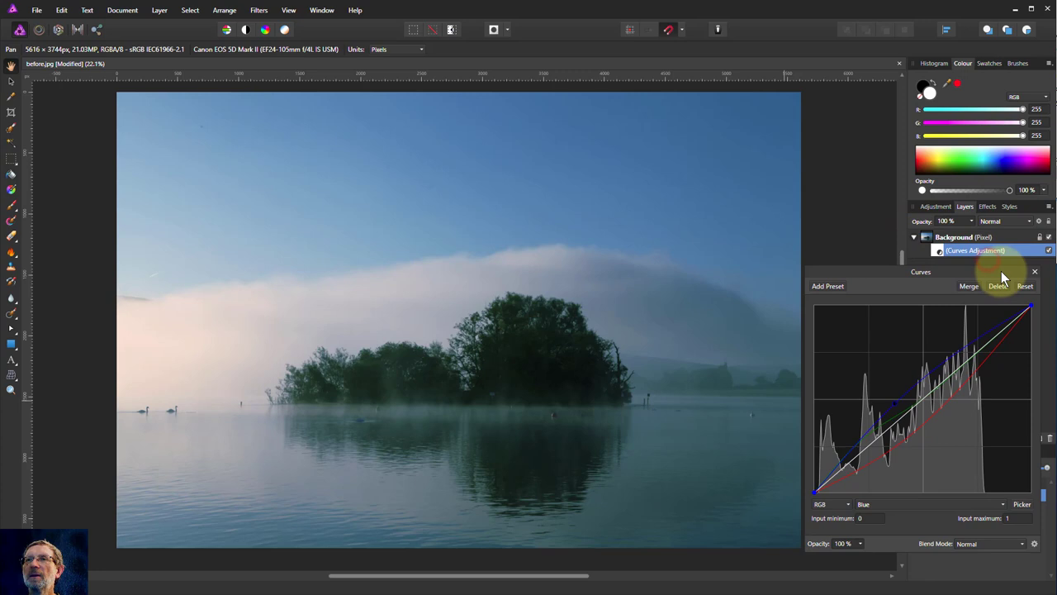
left_click(1049, 251)
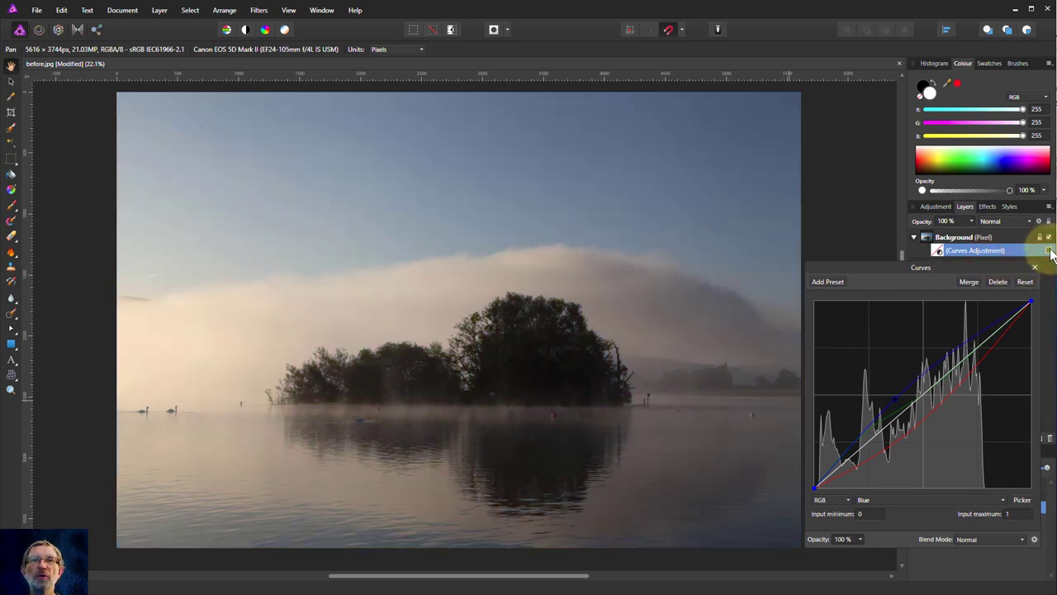
left_click(1049, 250)
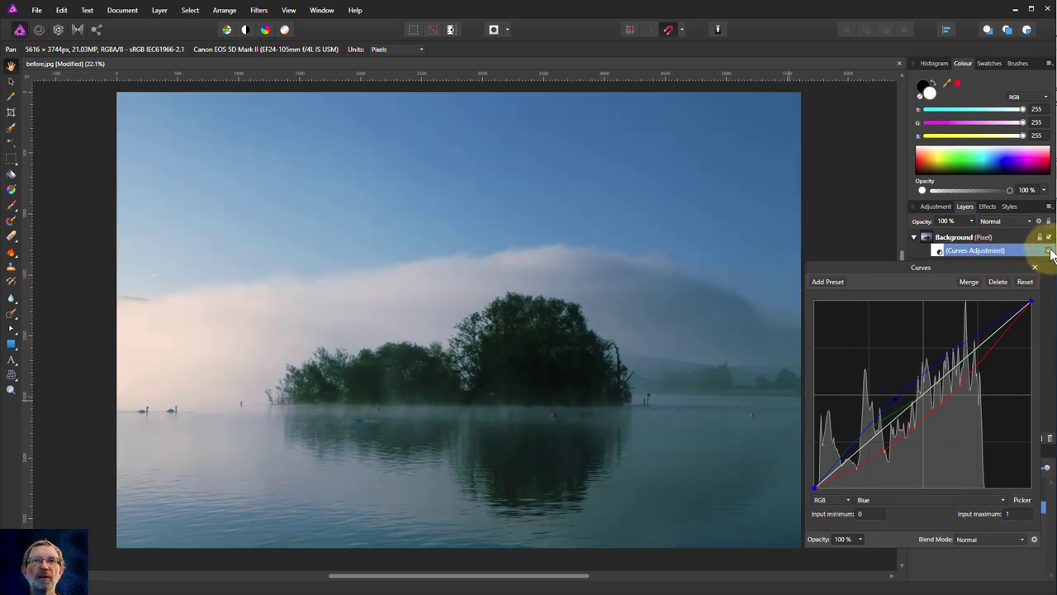